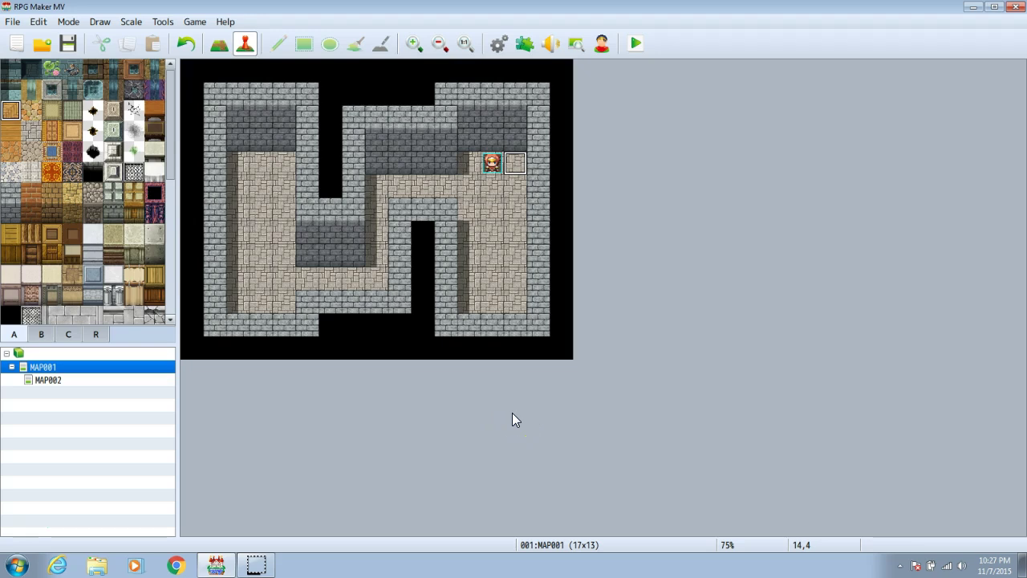
Select the floor tile at 14,5 beside the player's starting position
click(554, 357)
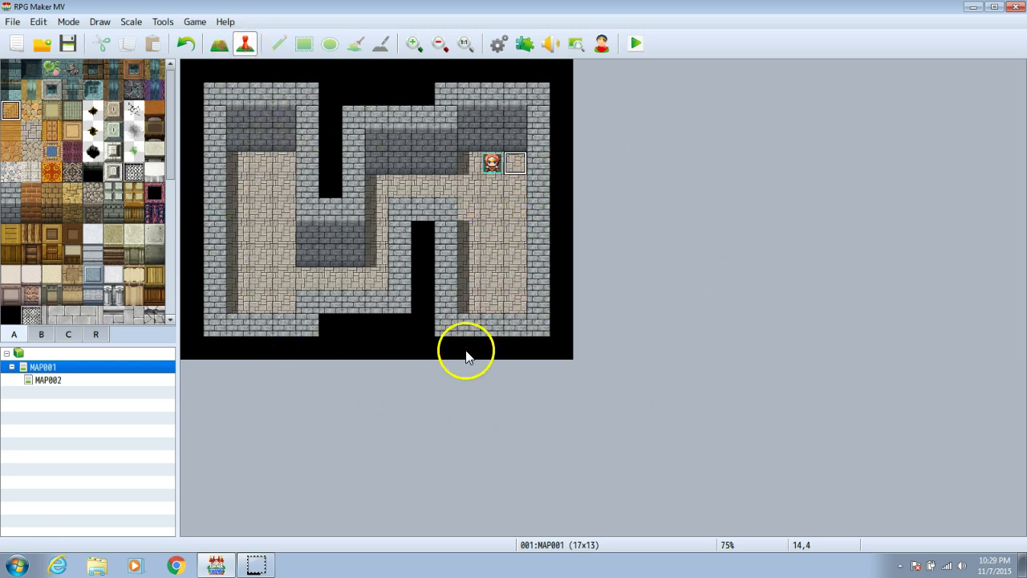
Create an event at 14,5 saying 'find my child within the time' with a People1 face
double_click(519, 189)
double_click(469, 142)
click(521, 146)
text(find my child within the time)
double_click(485, 285)
click(419, 256)
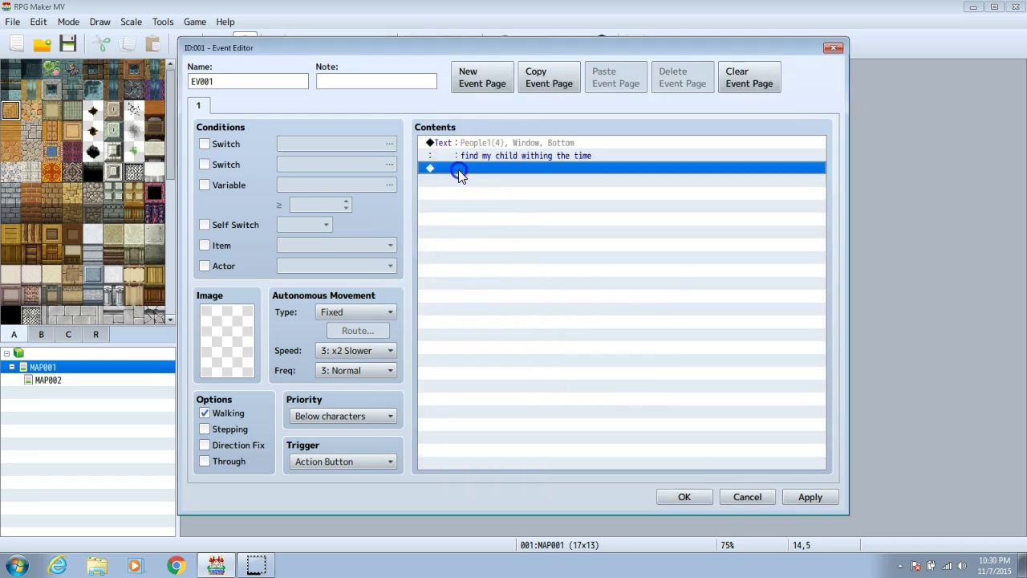
Add a Control Timer command that starts the timer at 0 min 5 sec
double_click(458, 169)
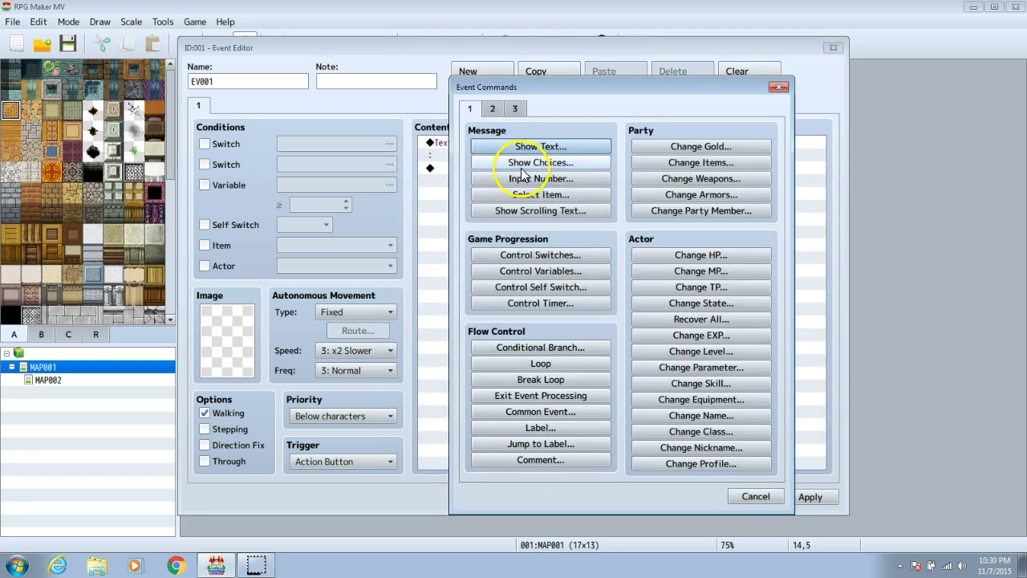
click(570, 303)
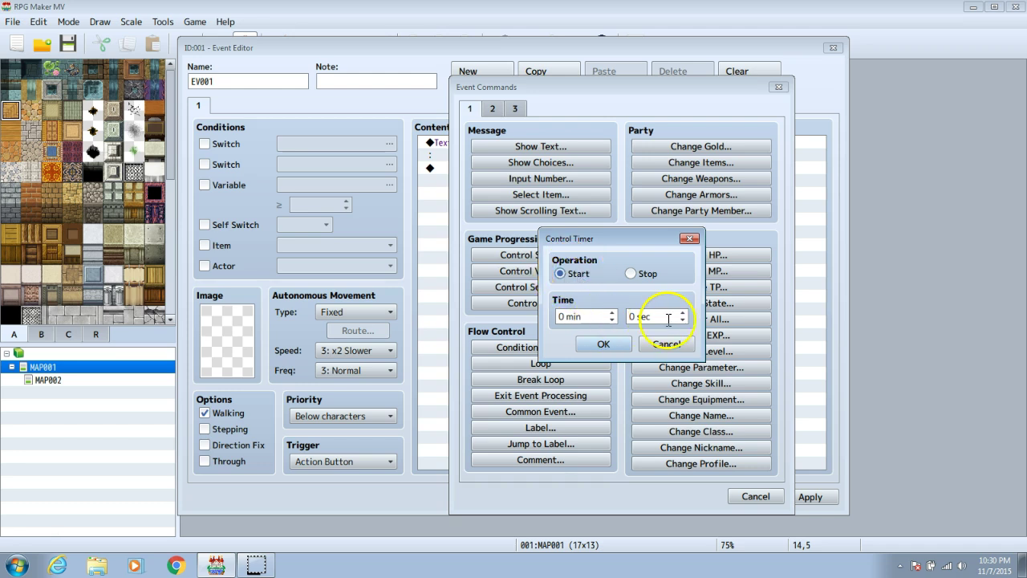
double_click(631, 316)
text(5)
click(616, 343)
Give the event an NPC character sprite and apply the changes
double_click(284, 348)
click(403, 218)
click(393, 193)
double_click(641, 257)
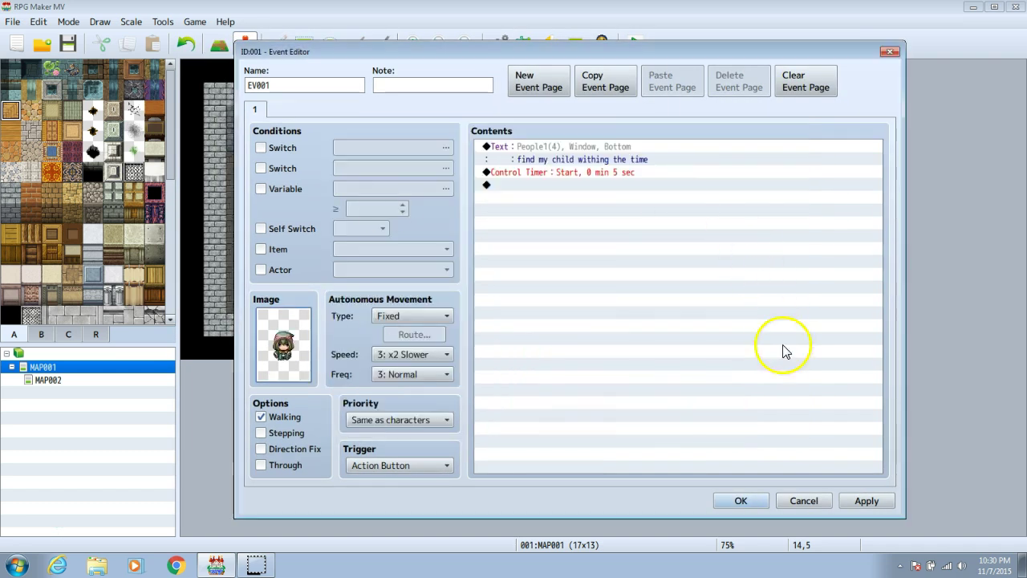
click(865, 501)
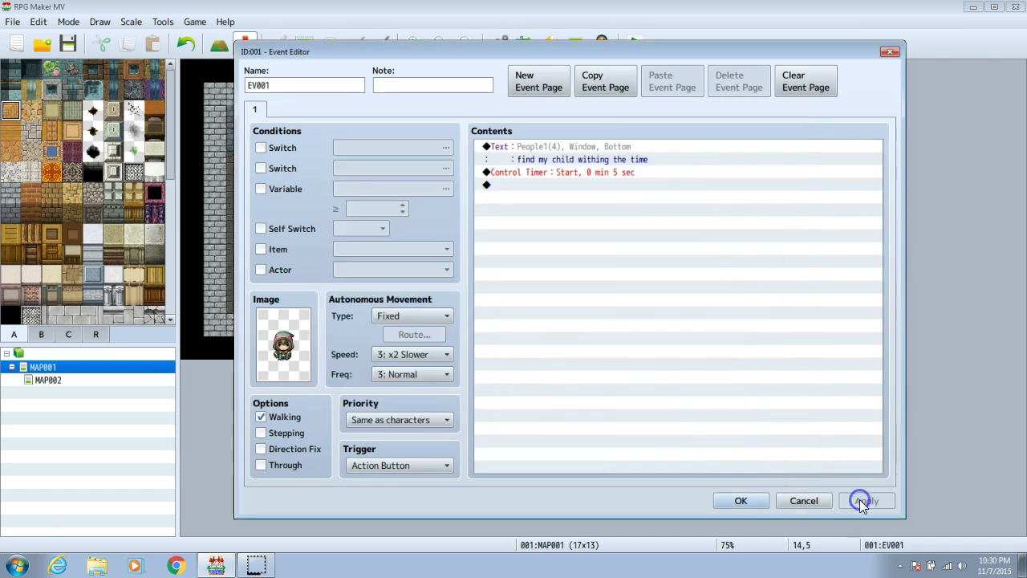
Close EV001 and create an event at 13,10 saying 'you found me!' with a face
click(740, 501)
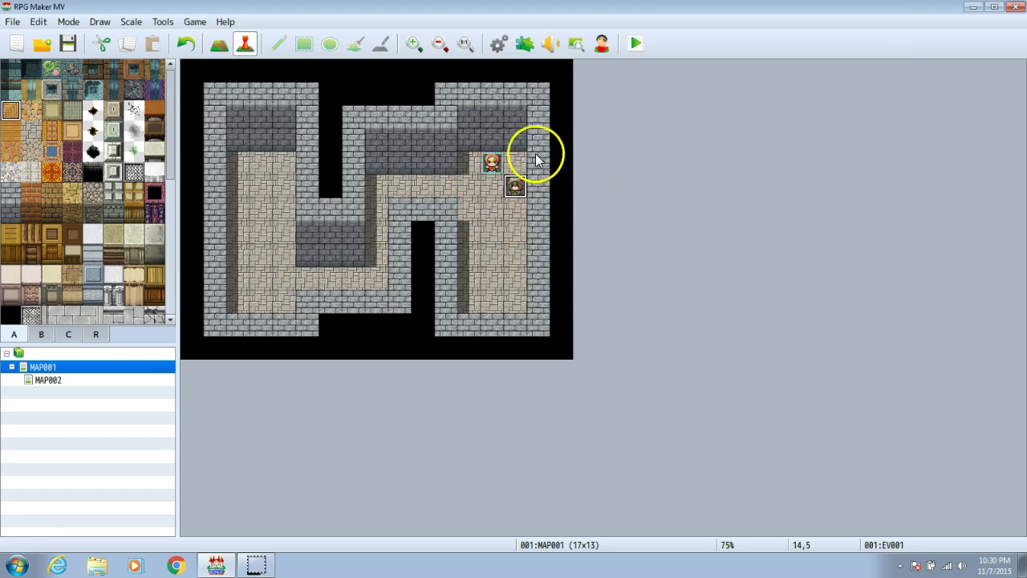
double_click(488, 301)
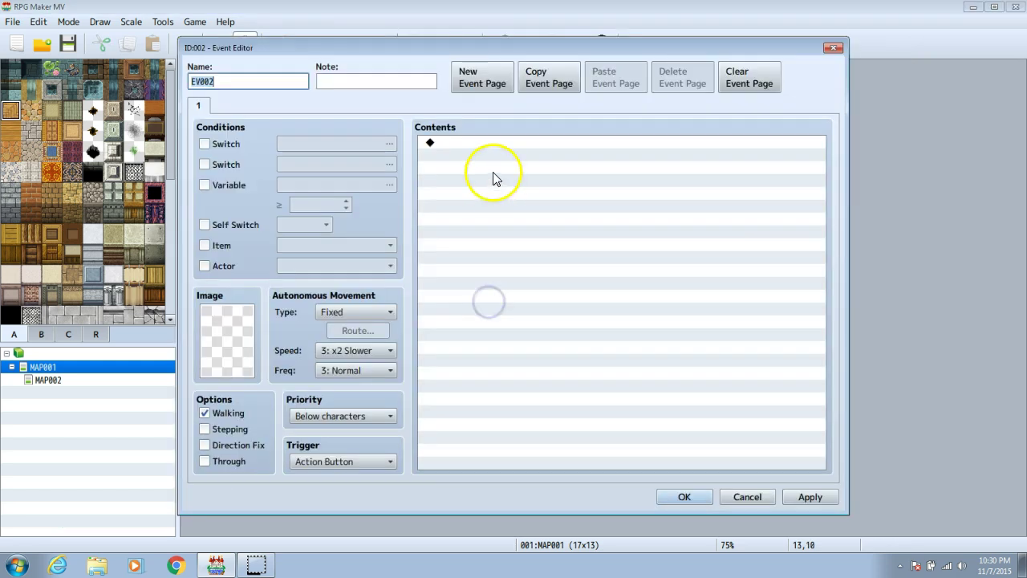
double_click(500, 145)
click(540, 146)
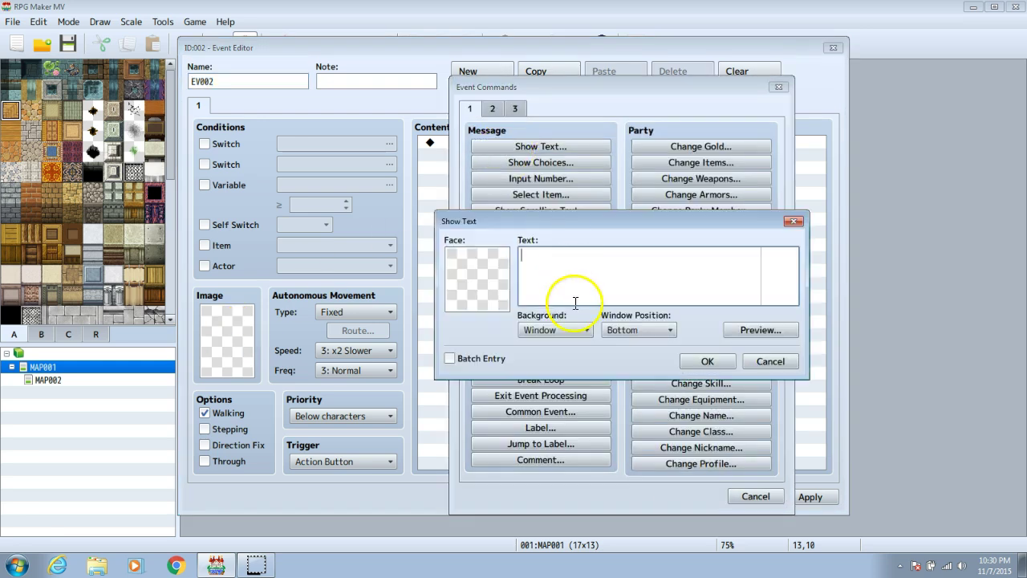
text(you found me!)
double_click(488, 276)
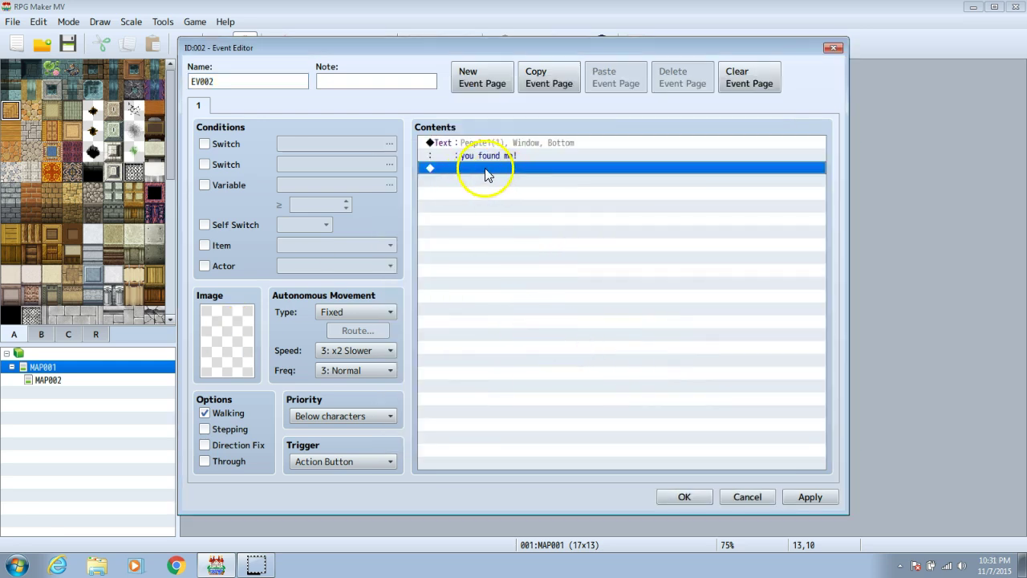
Add a Control Timer command that stops the timer
double_click(484, 168)
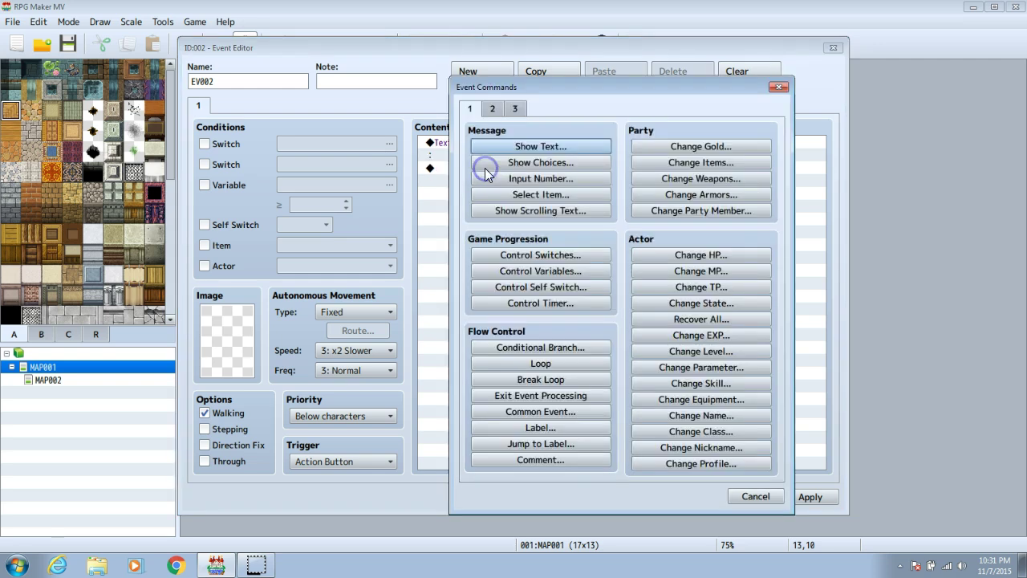
click(550, 303)
click(630, 273)
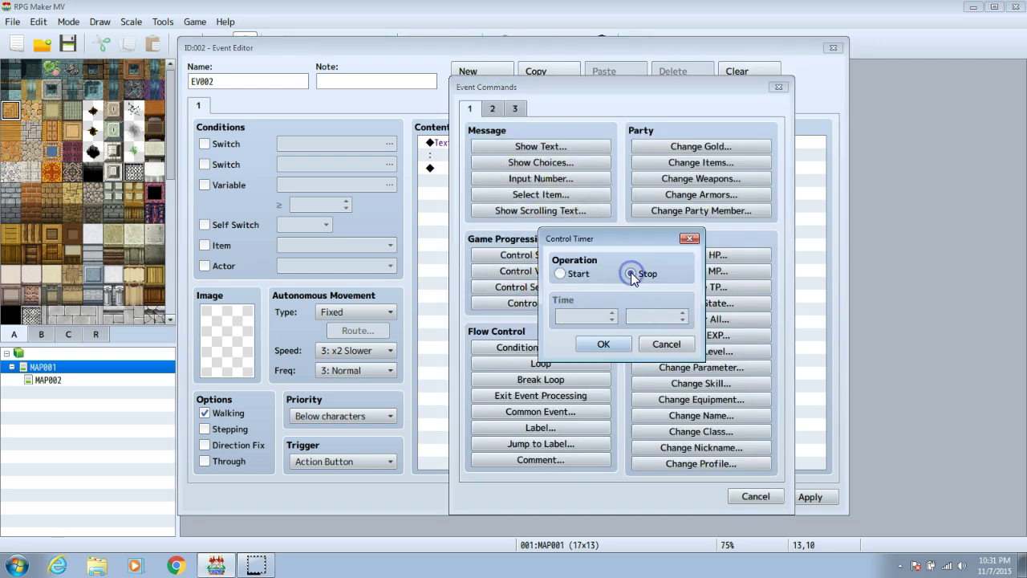
click(605, 342)
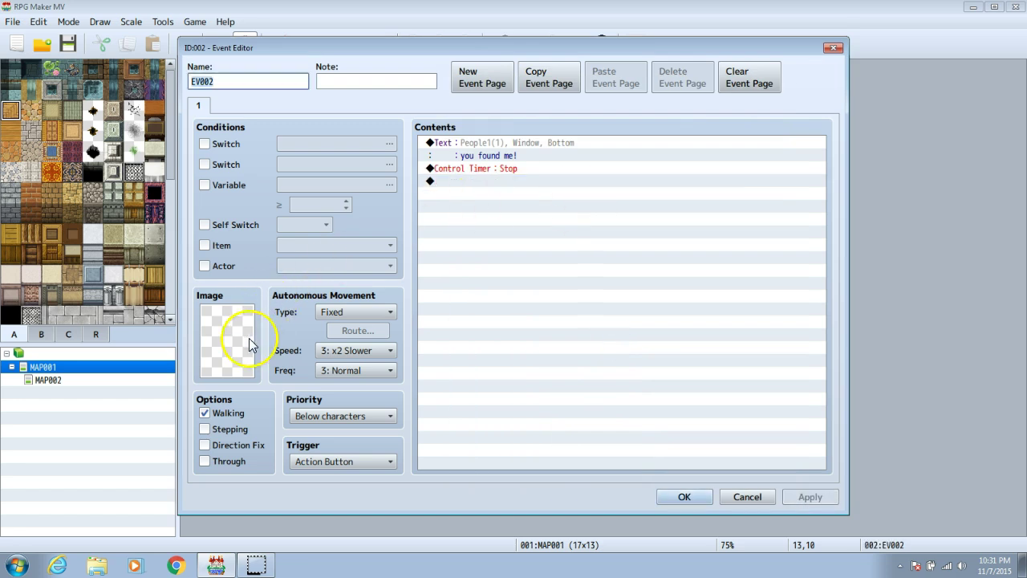
Give the child event a character sprite, then apply and close it
double_click(245, 345)
click(649, 415)
click(811, 497)
click(685, 497)
click(516, 326)
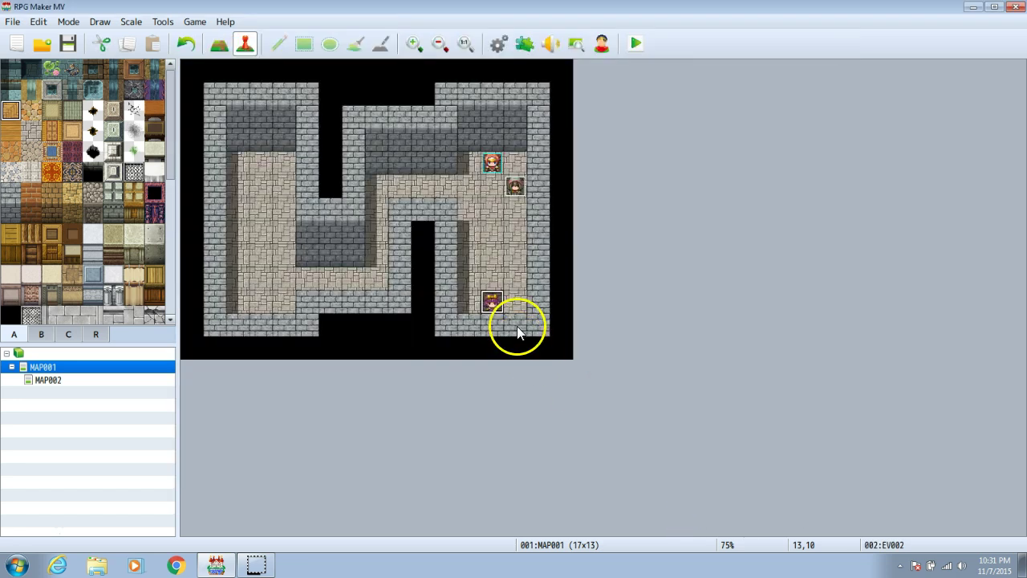
Create an event at tile 12,7 with its trigger set to Parallel
click(528, 182)
double_click(477, 231)
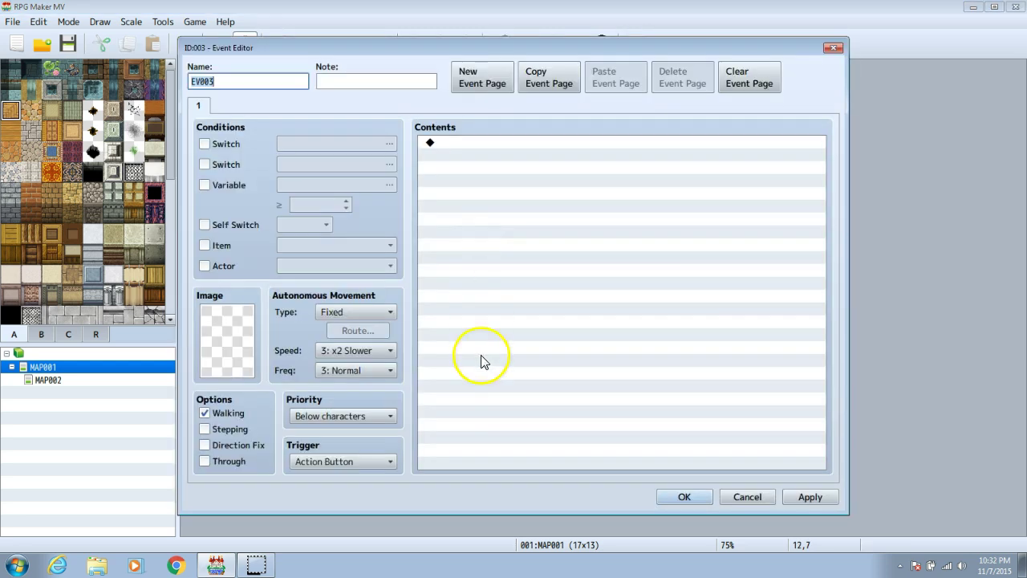
click(337, 461)
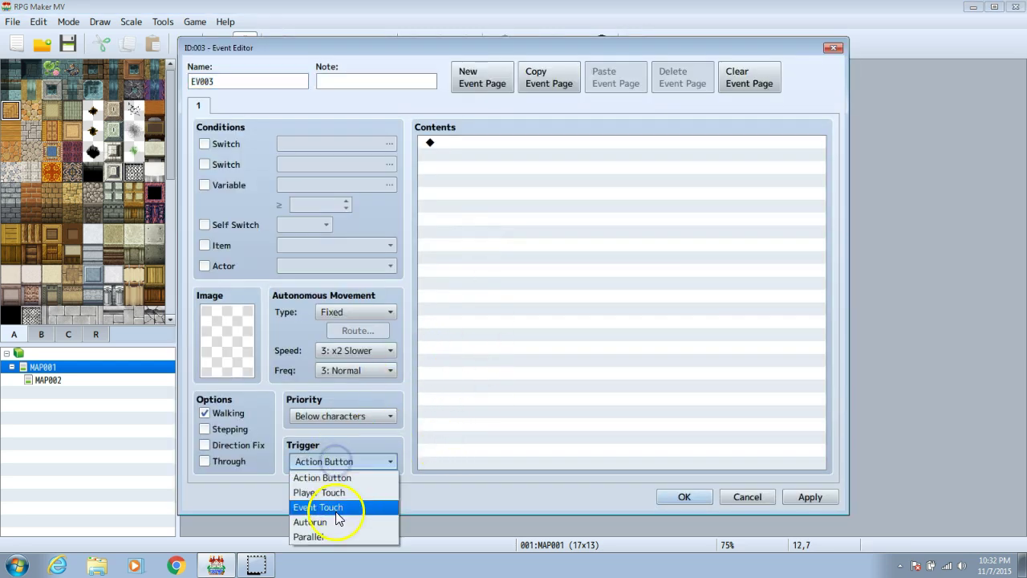
click(339, 537)
Add a Conditional Branch checking that the timer is ≤ 0 min 0 sec
click(470, 150)
double_click(471, 149)
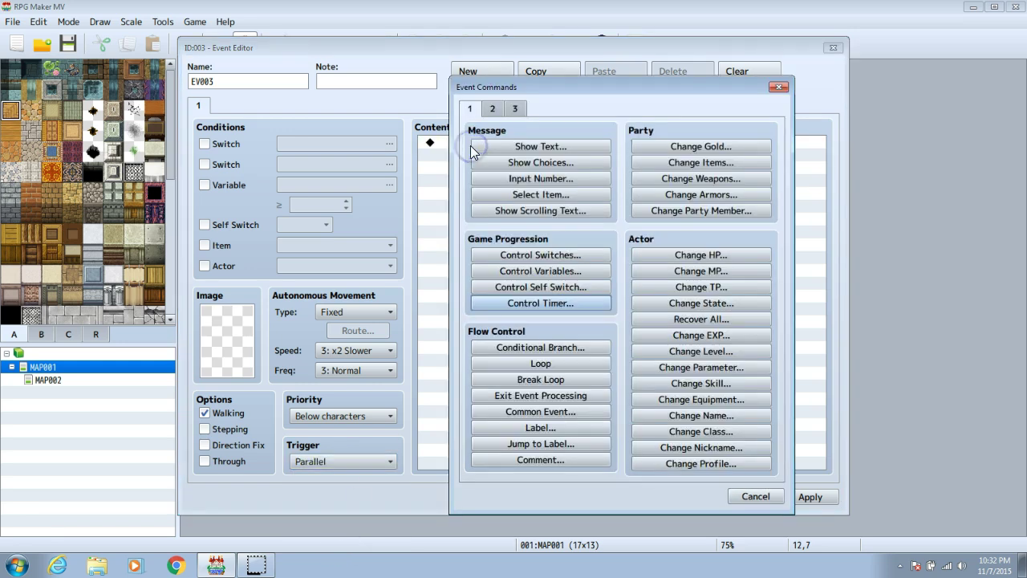
click(572, 349)
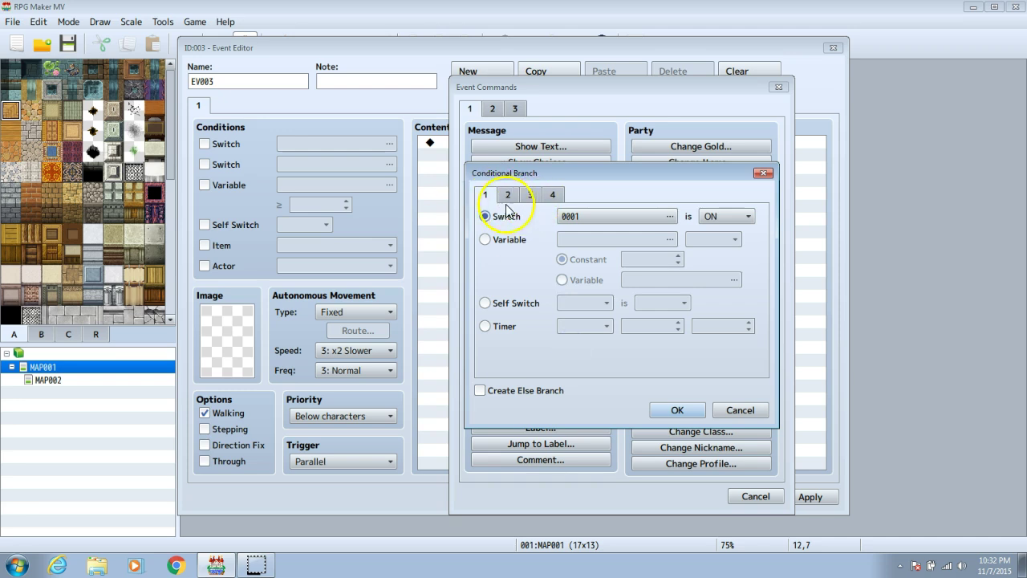
click(487, 326)
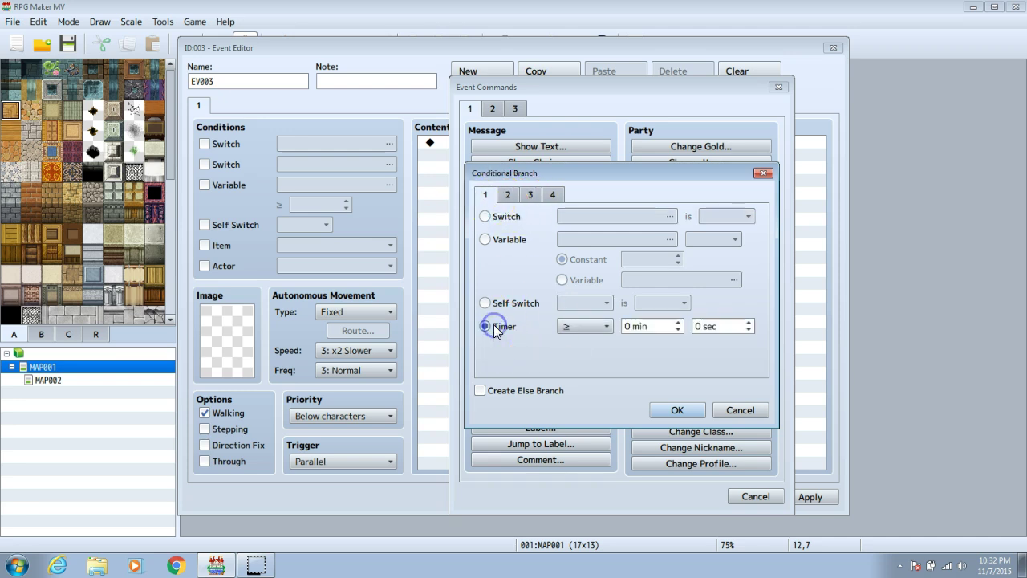
click(583, 327)
click(582, 355)
click(677, 409)
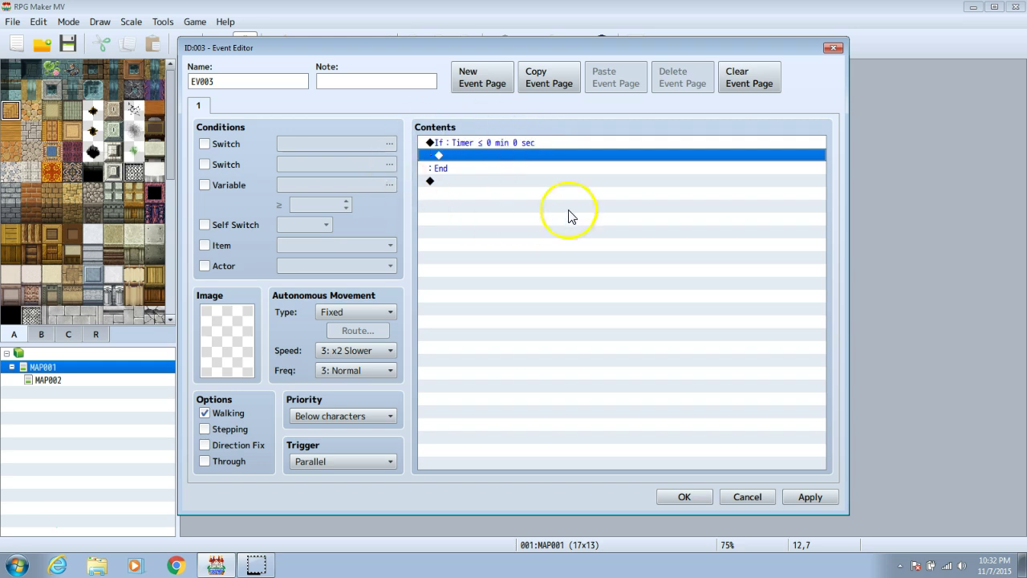
Put a Game Over command inside the branch, then apply and close the event
double_click(470, 158)
click(514, 108)
click(554, 226)
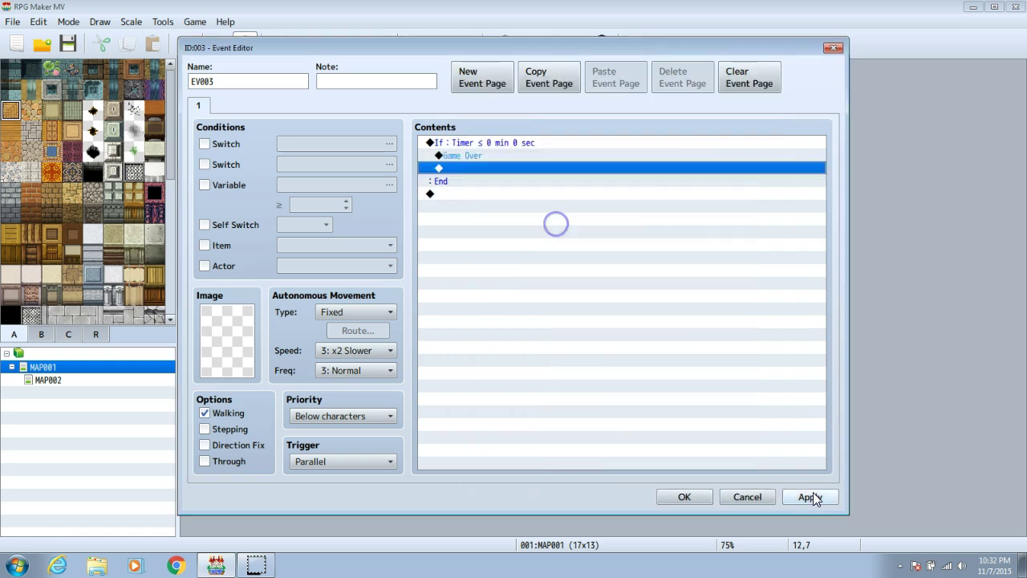
click(810, 497)
click(687, 499)
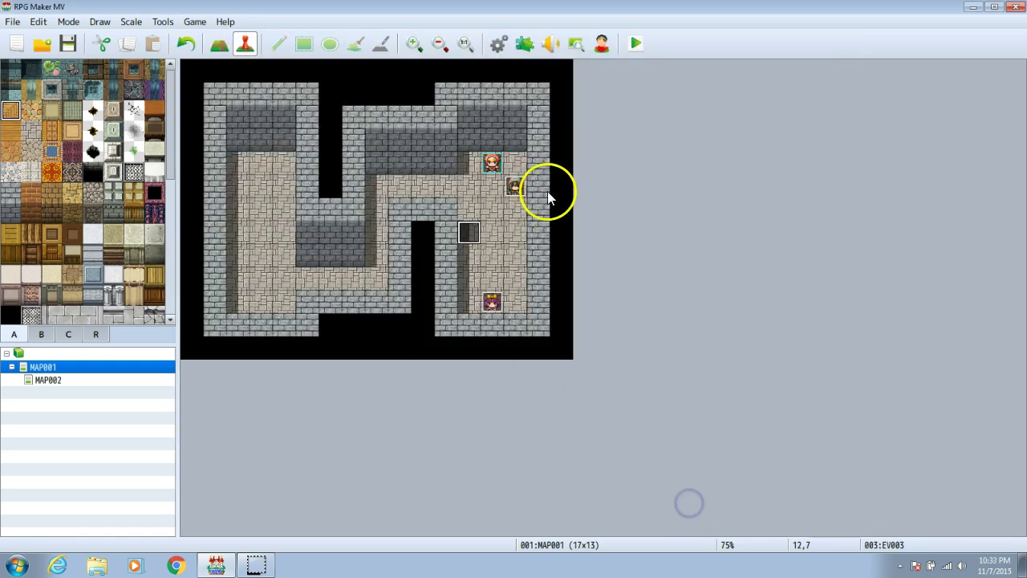
Save and playtest, advancing past the NPC's message until the Game Over screen
click(636, 47)
click(468, 315)
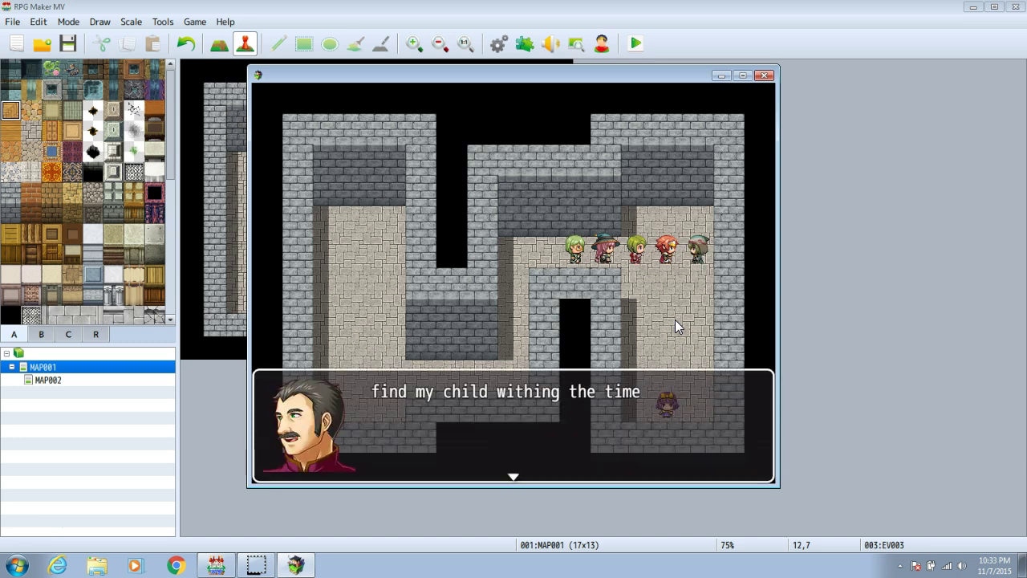
key(Return)
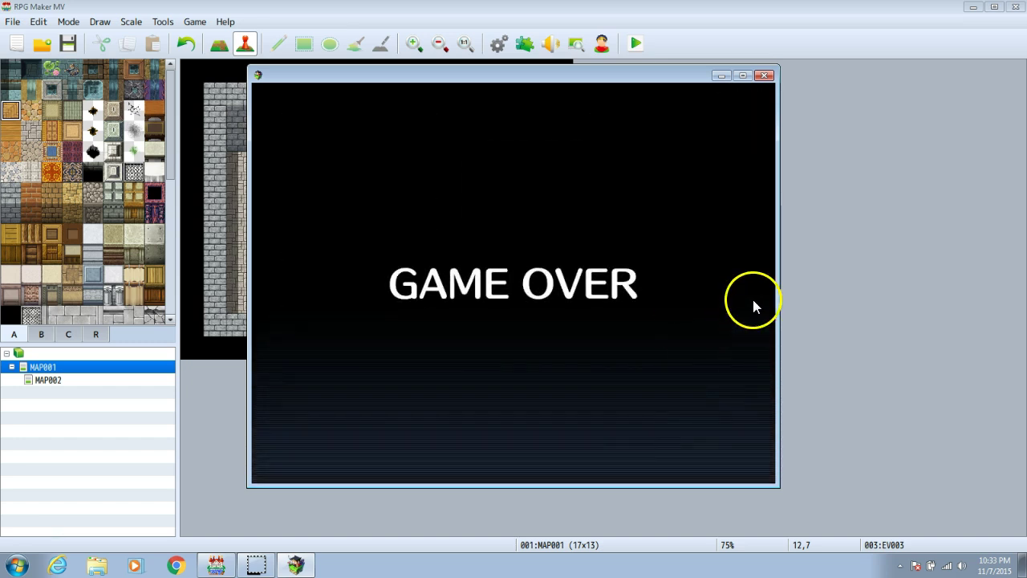
click(739, 186)
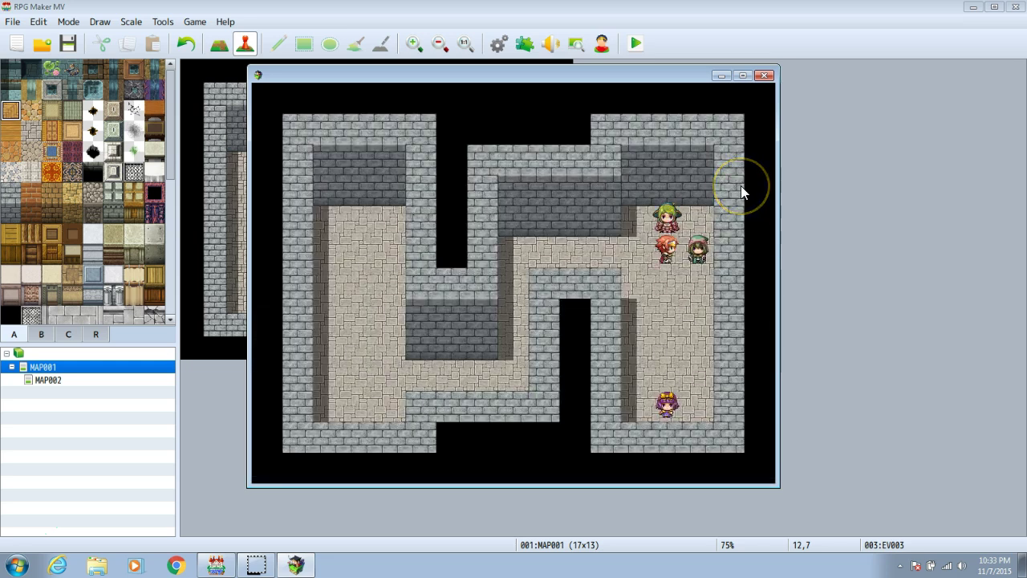
Restart the countdown, reach the child's message, and walk the party up the right corridor
key(Return)
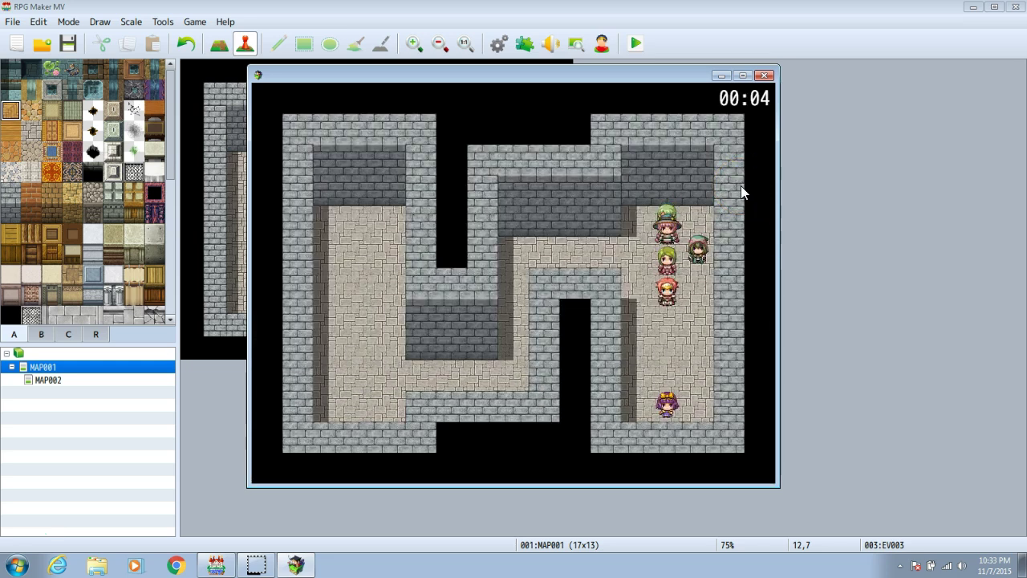
key(Return)
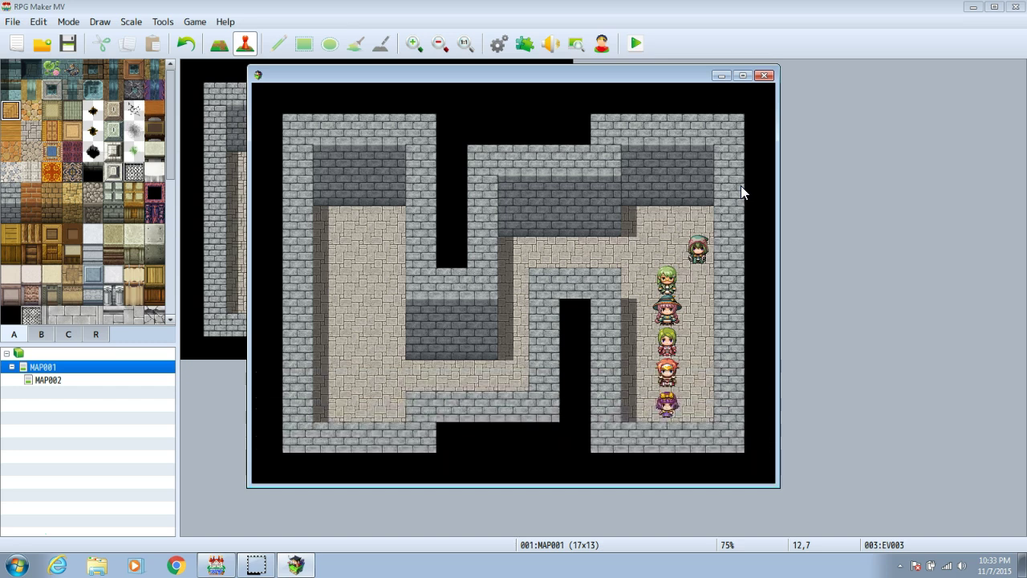
key(Up)
key(Up)
key(Left)
Close the playtest and create a new event using the blue orb graphic
key(alt+F4)
click(523, 161)
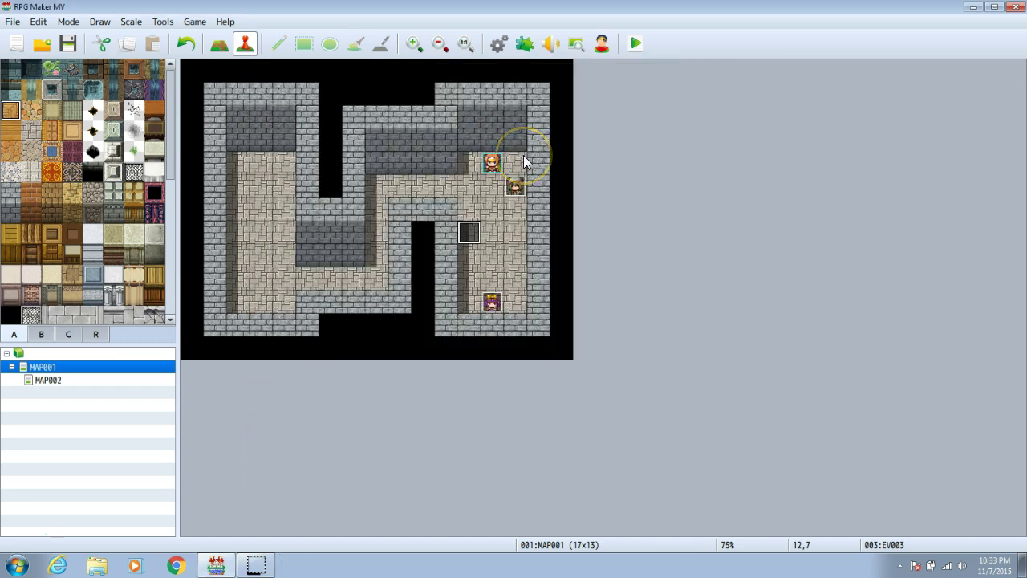
double_click(501, 170)
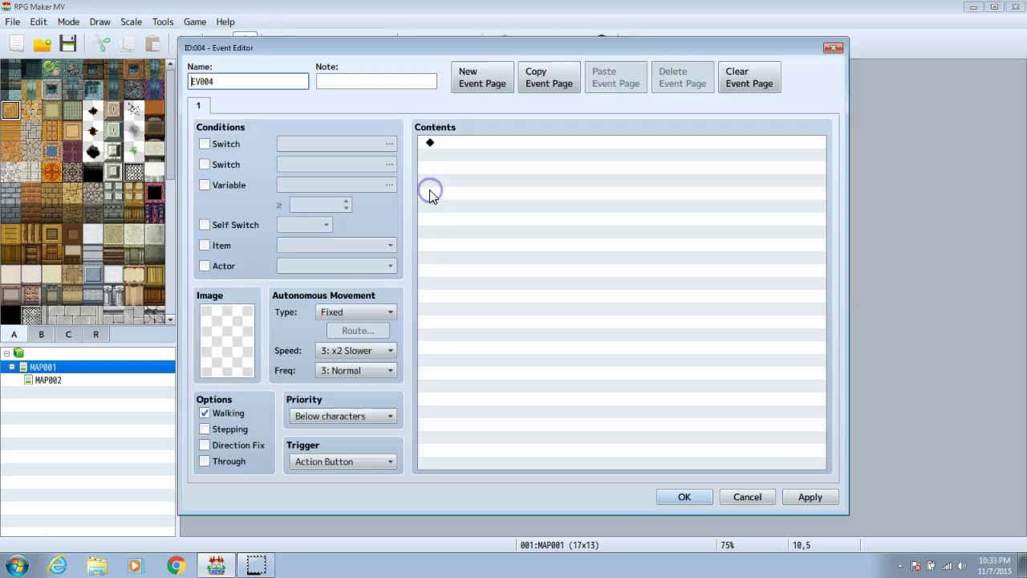
double_click(228, 341)
click(329, 227)
click(334, 291)
click(337, 355)
click(339, 382)
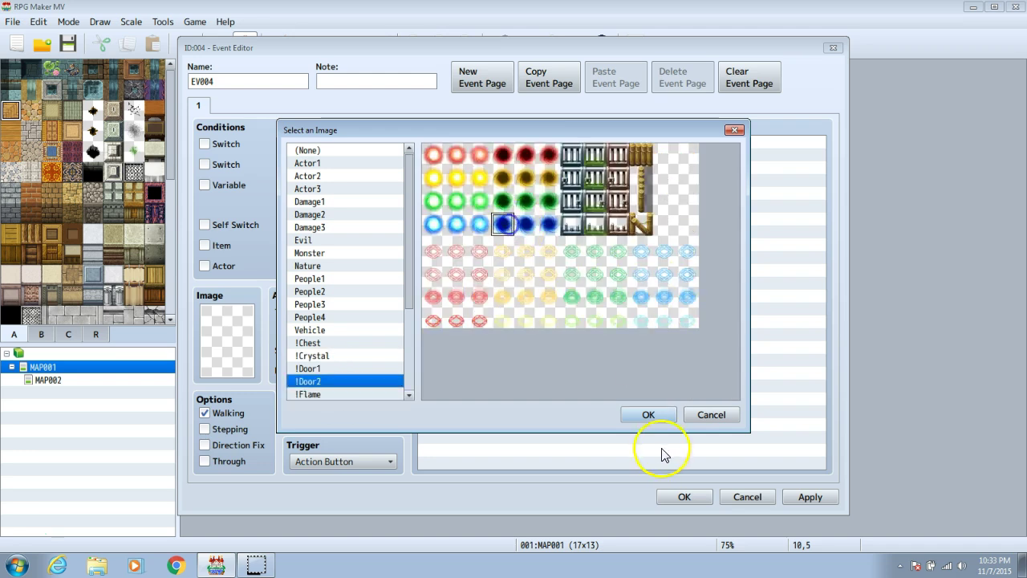
click(649, 414)
Add a Transfer Player command to MAP002 at (1,3)
double_click(480, 142)
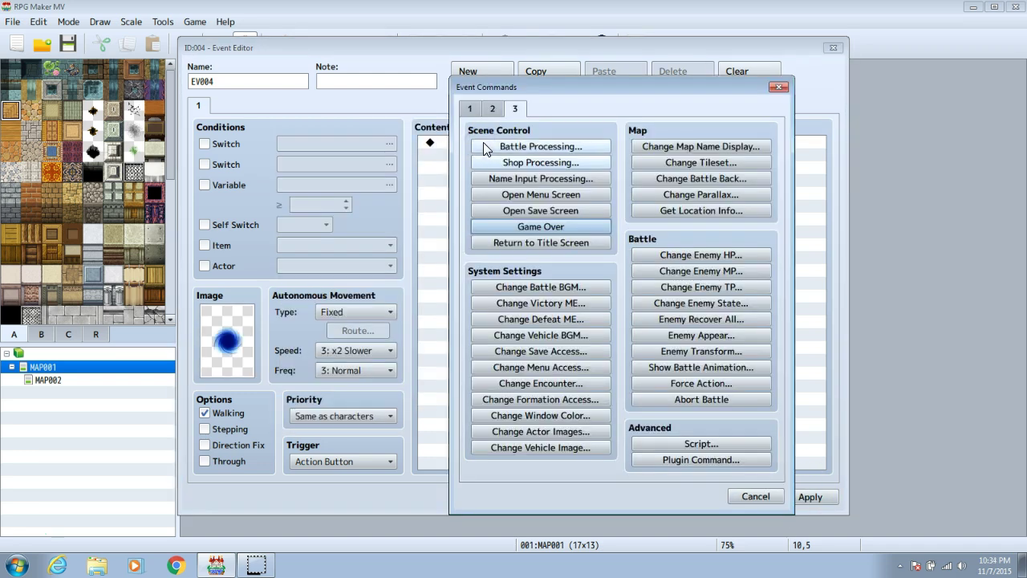
click(492, 107)
click(541, 146)
click(625, 389)
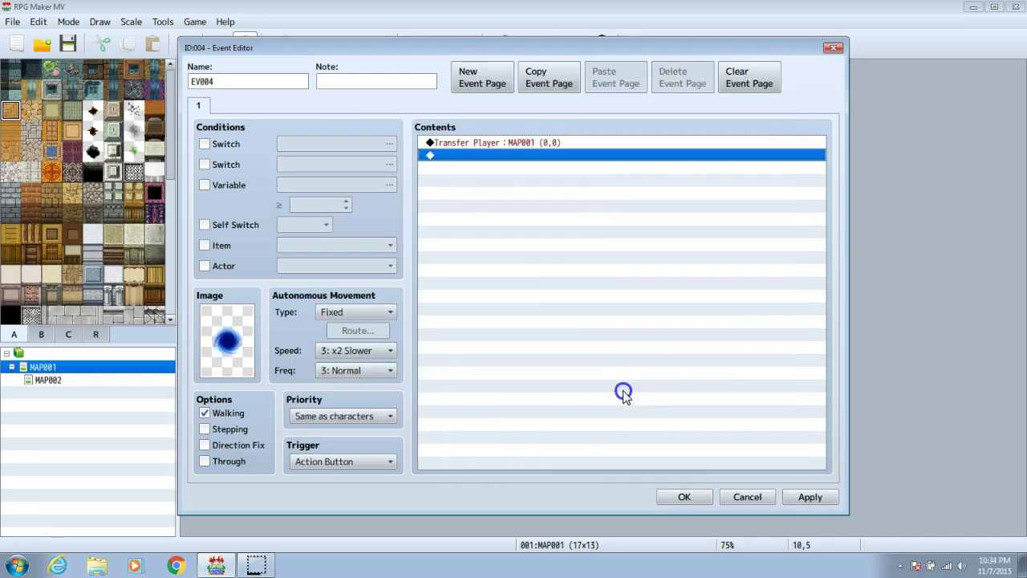
right_click(491, 143)
click(506, 166)
click(624, 250)
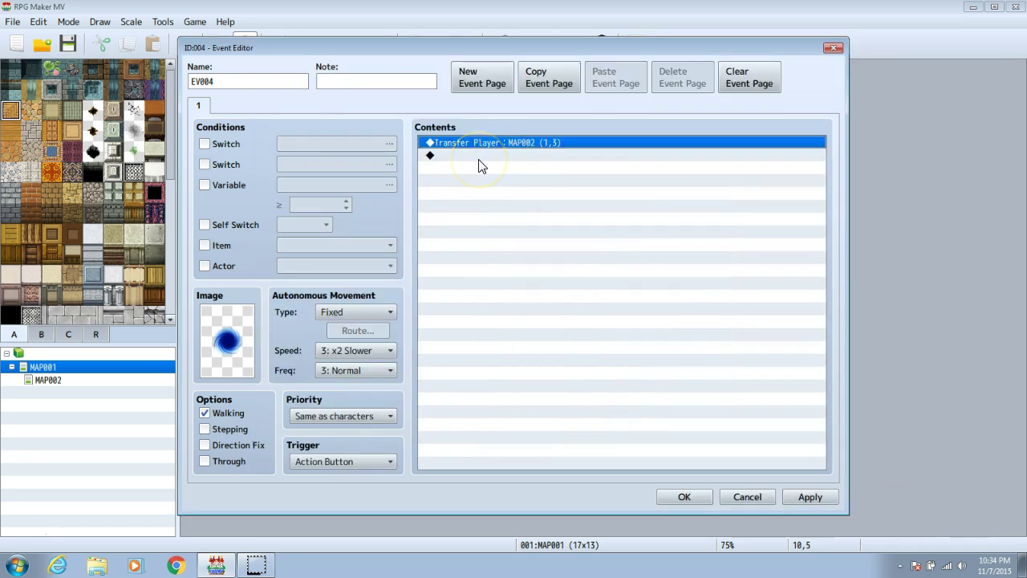
Insert a Control Timer command on the line below the transfer
double_click(480, 165)
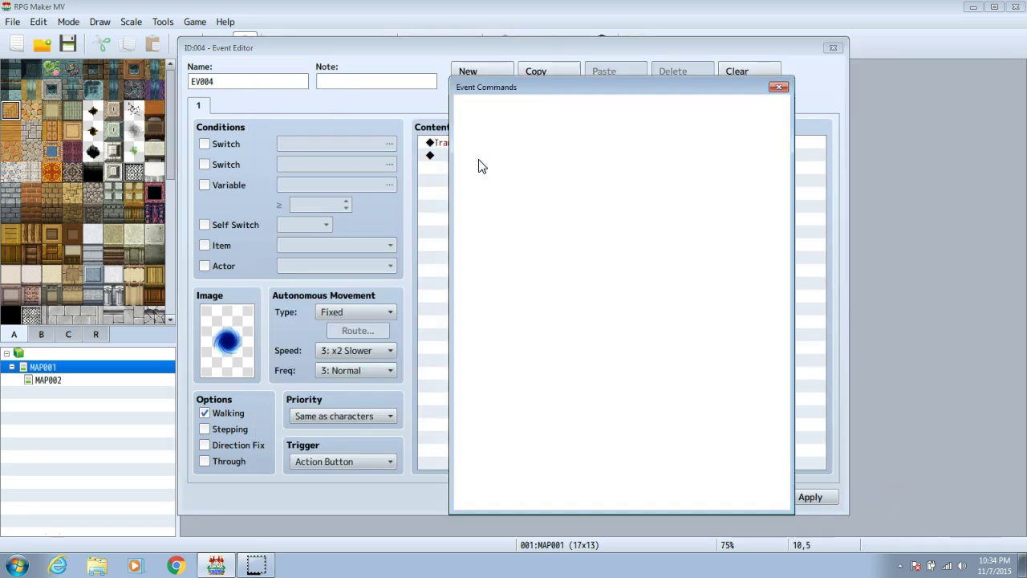
click(782, 90)
click(506, 158)
double_click(507, 158)
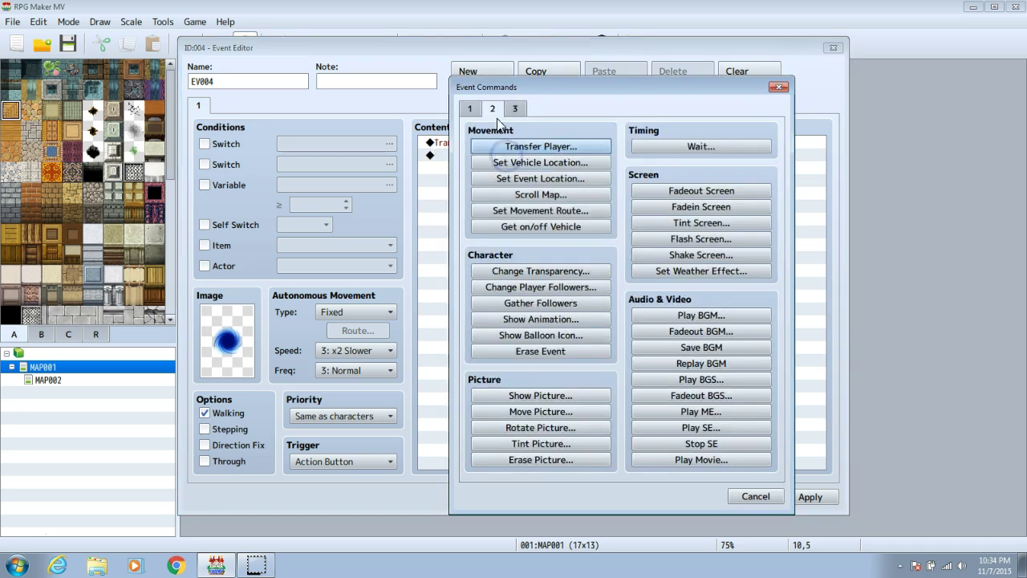
click(469, 107)
click(568, 304)
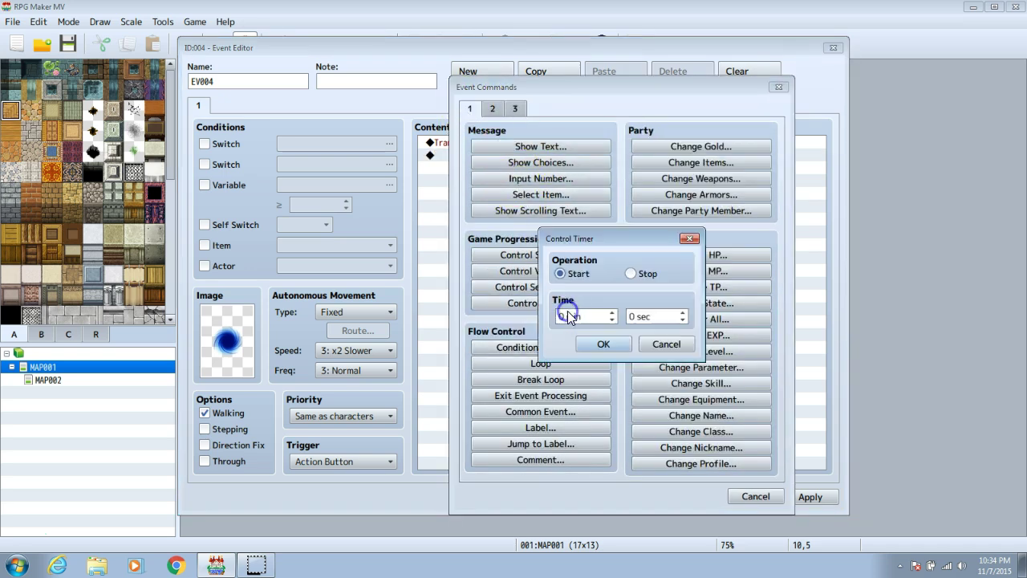
Set the timer command to Stop, then playtest by walking into the blue portal
click(631, 273)
click(601, 344)
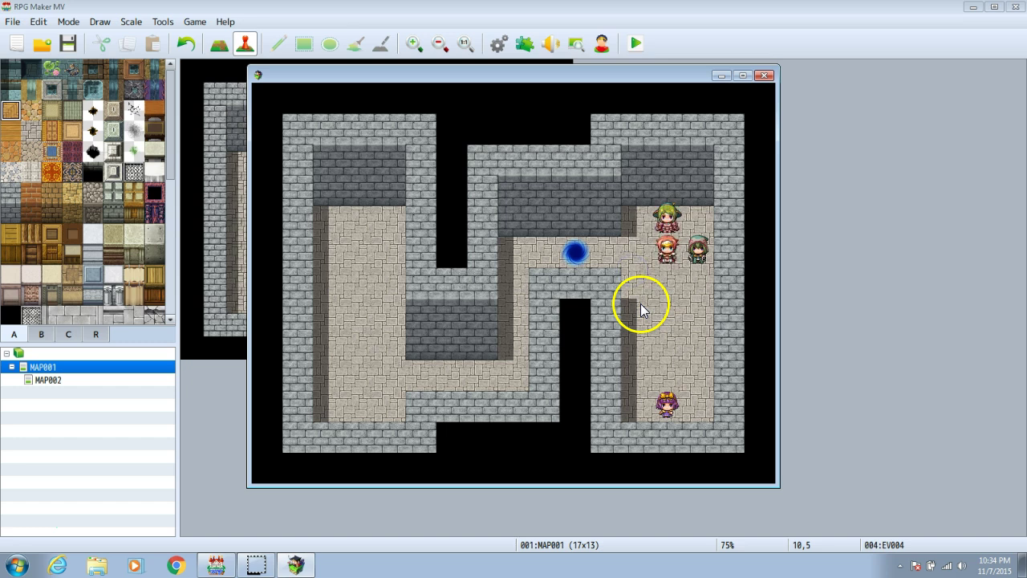
key(Return)
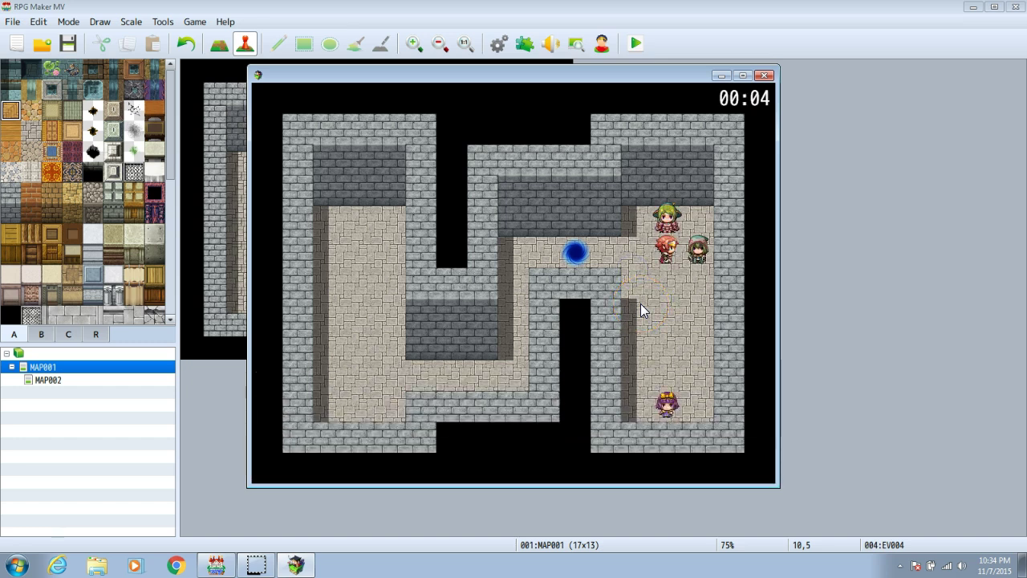
key(Left)
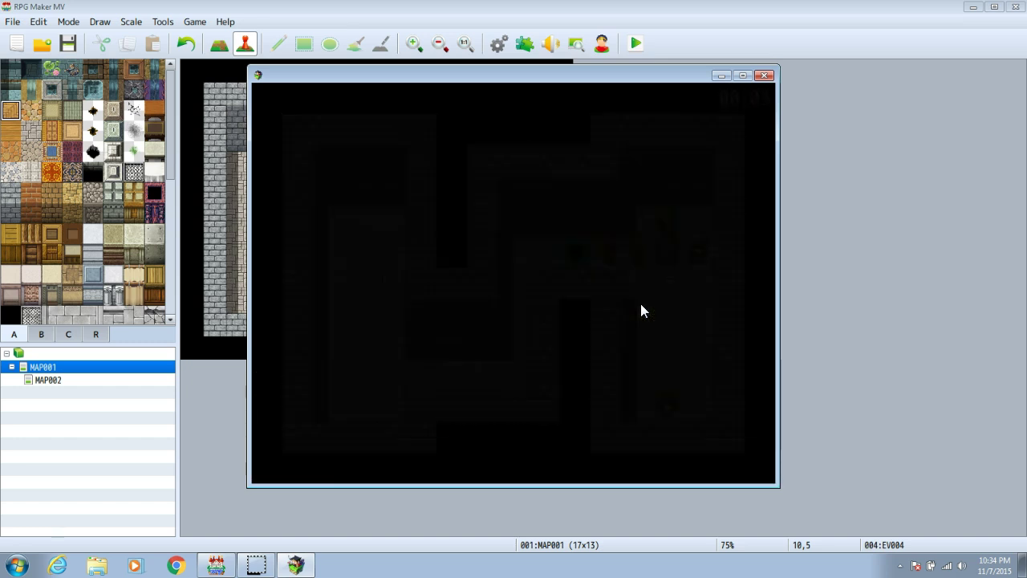
Explore the wooden-floor MAP002, close the playtest, and delete the hooded character event
key(Left)
key(Up)
key(Right)
key(Down)
click(765, 75)
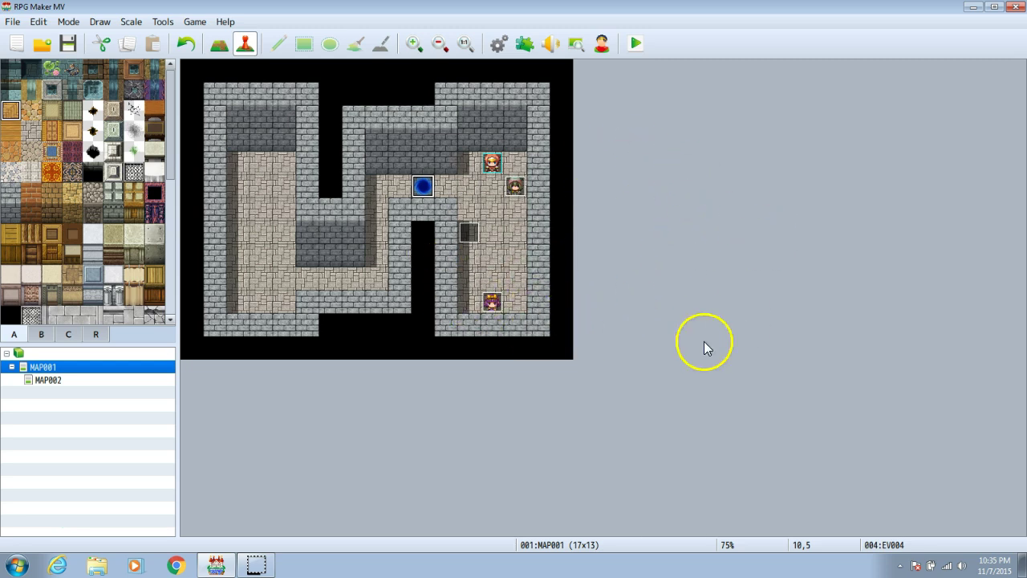
key(Delete)
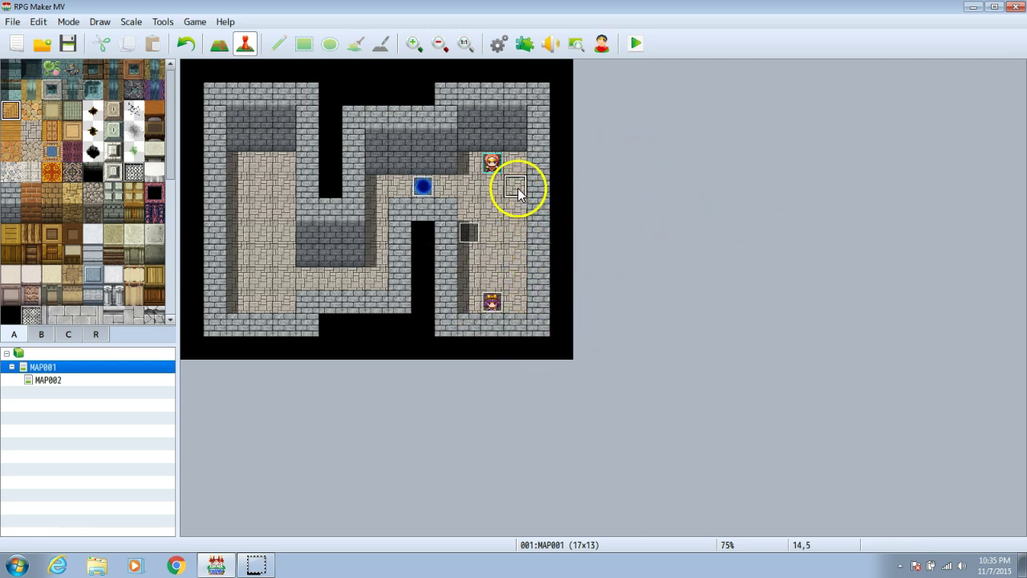
Create an Autorun event on the cleared tile that starts a 10-second timer
double_click(517, 187)
click(353, 461)
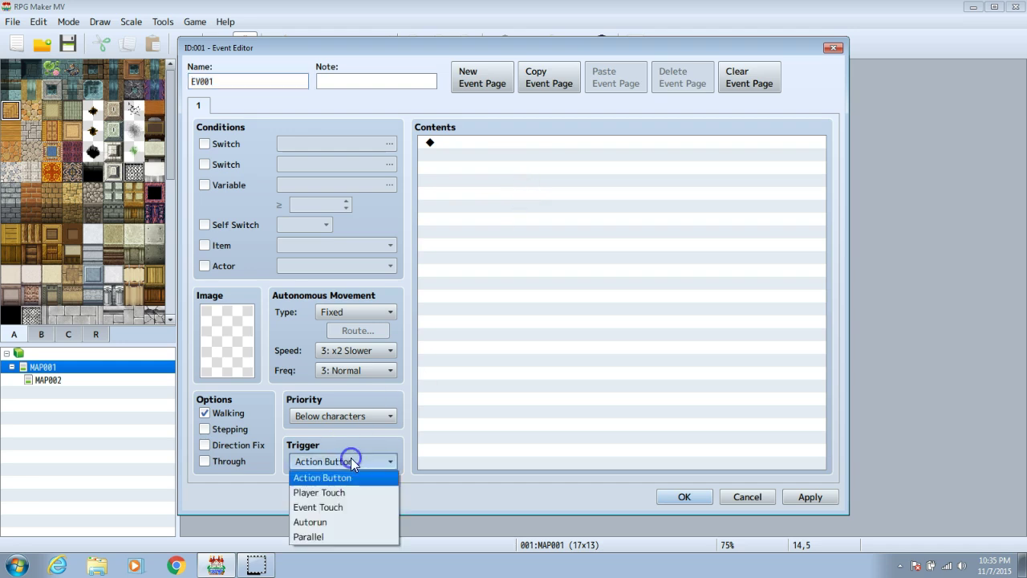
click(355, 526)
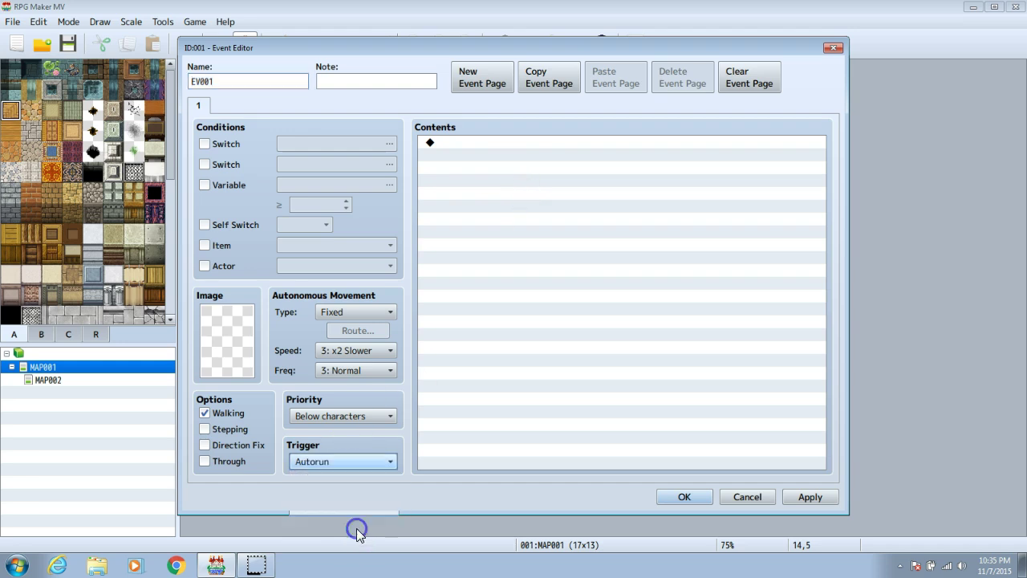
double_click(495, 149)
click(539, 306)
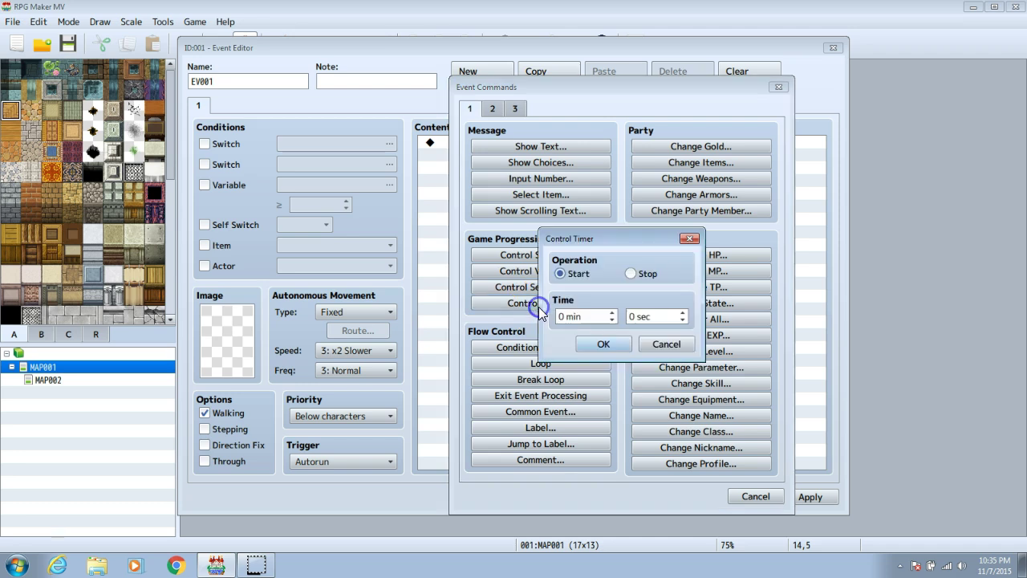
click(645, 317)
text(1)
click(603, 344)
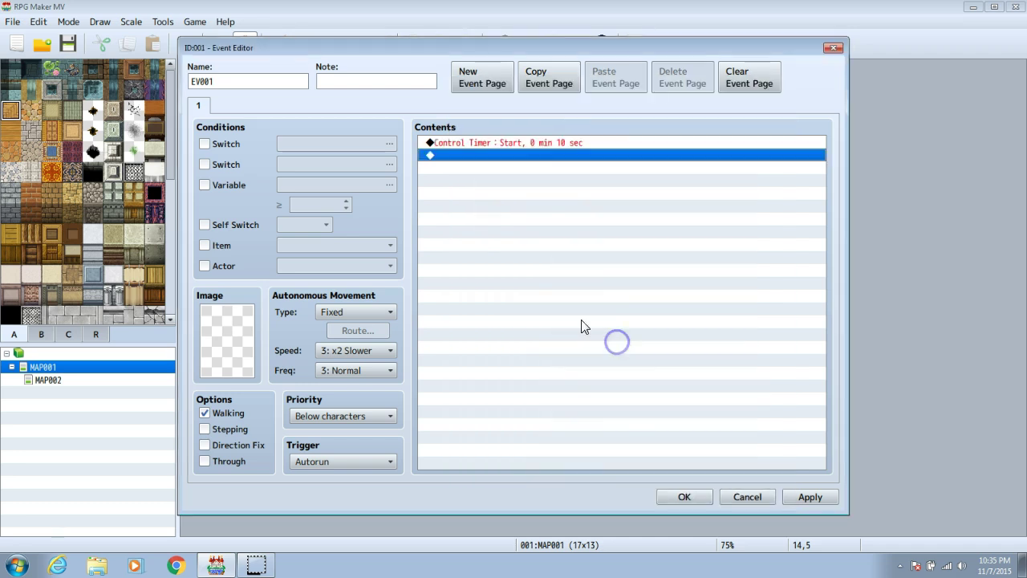
Add an Erase Event command after the timer start and confirm the event
double_click(519, 158)
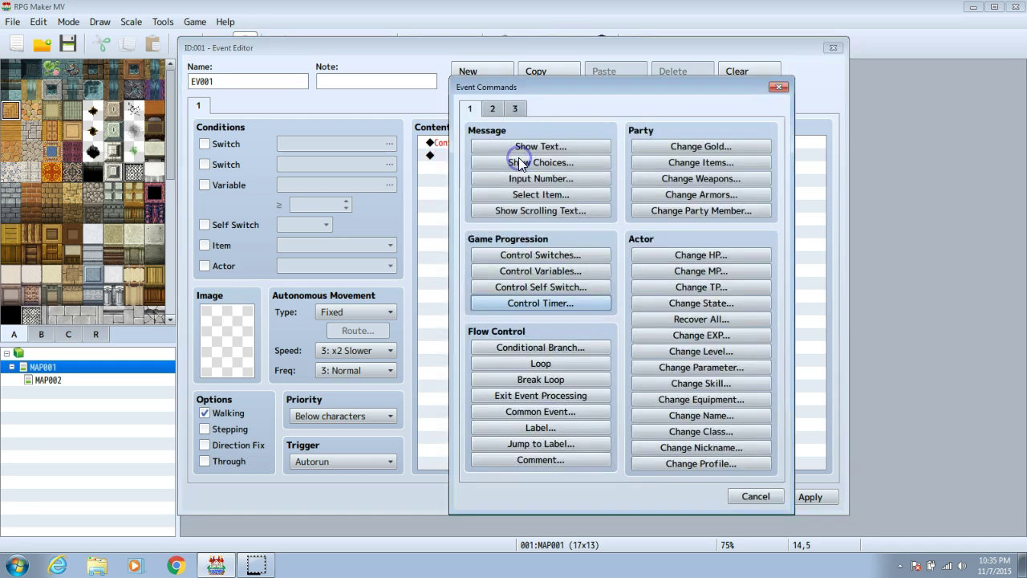
click(493, 109)
click(542, 351)
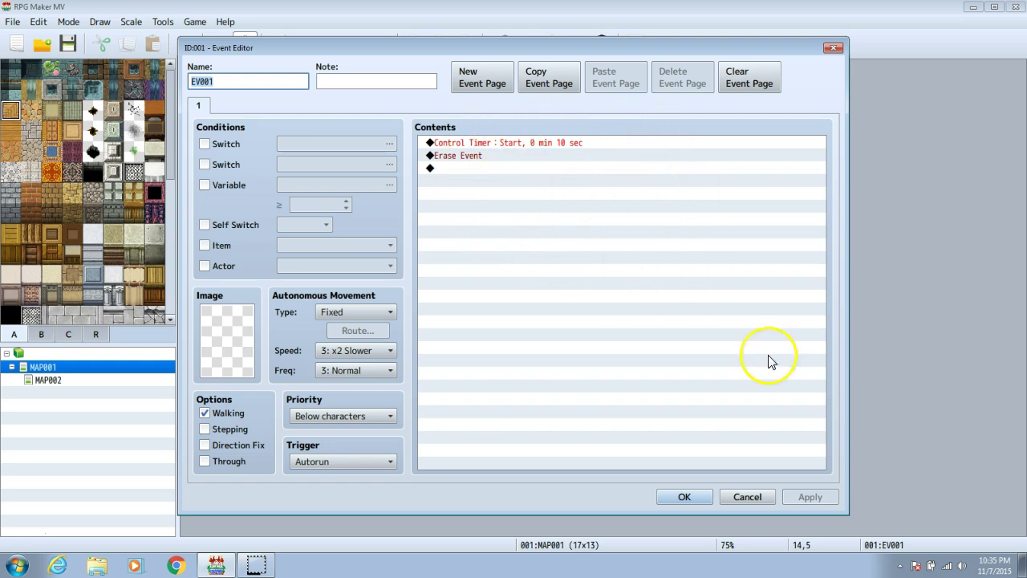
click(702, 498)
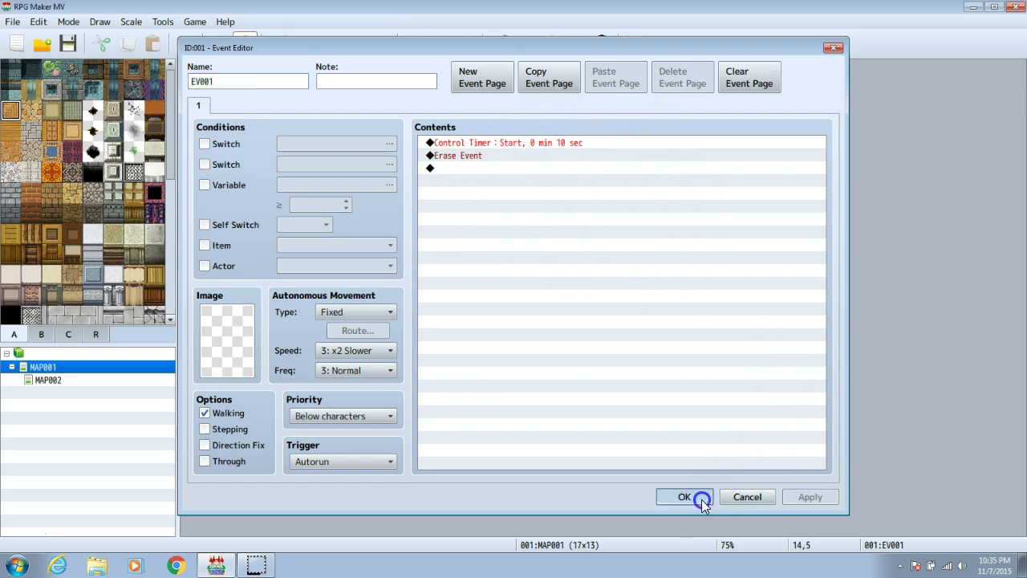
click(635, 43)
Save and let the playtest run until the 10-second countdown reaches 00:00
click(479, 311)
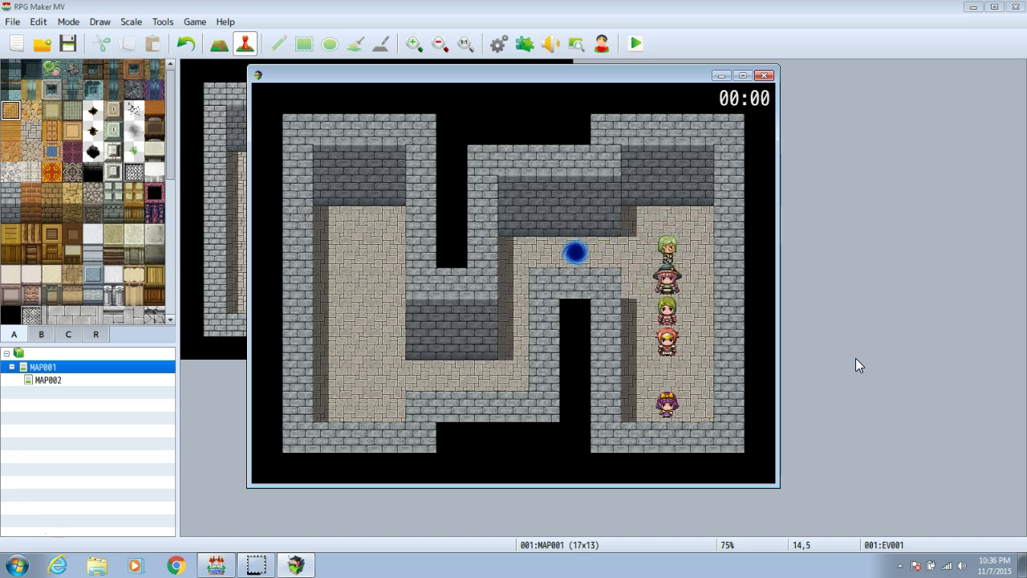
click(989, 385)
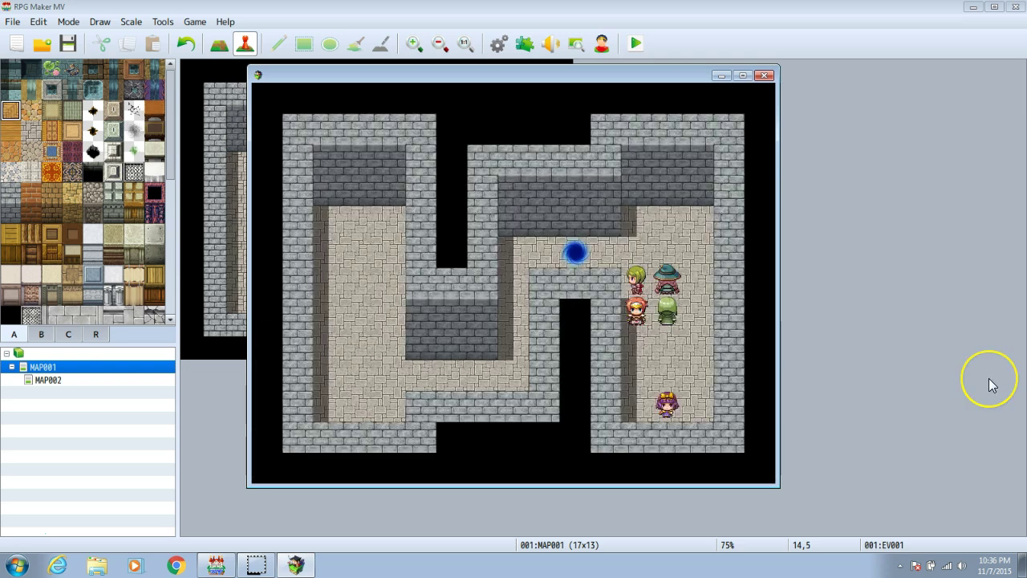